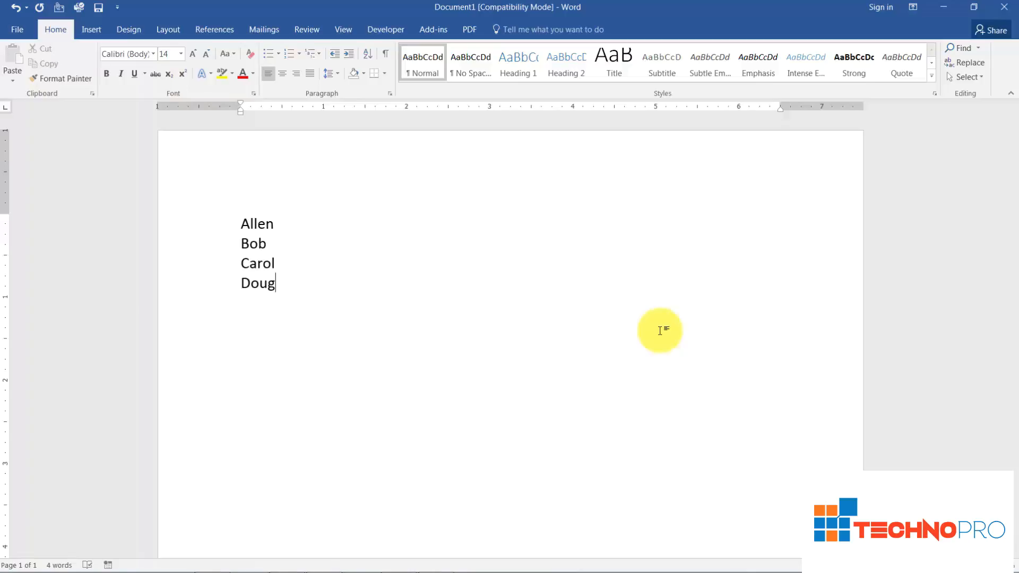
Format the four lines of names as a 1., 2., 3. numbered list.
left_click_drag(245, 228, 303, 294)
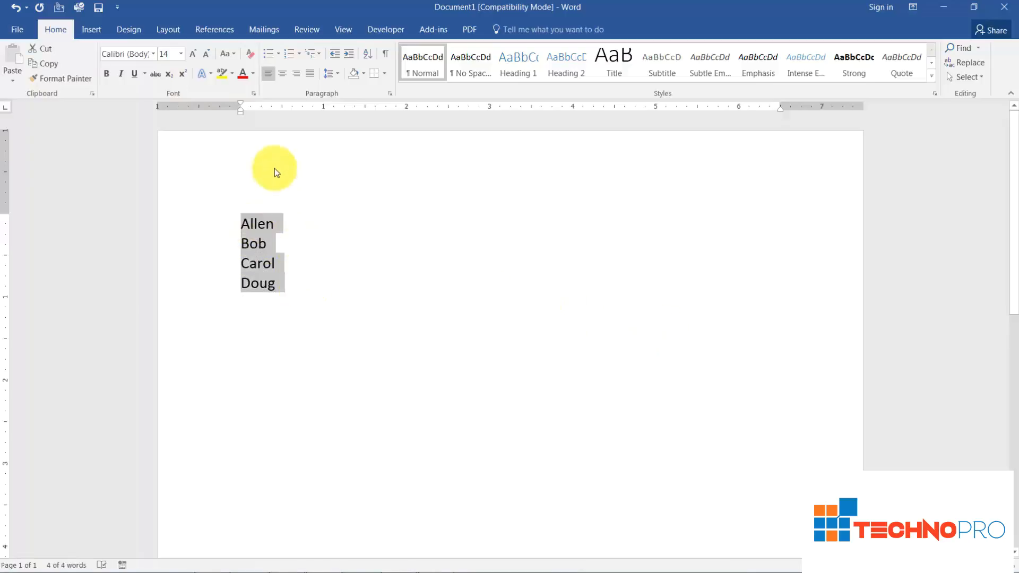
left_click(288, 53)
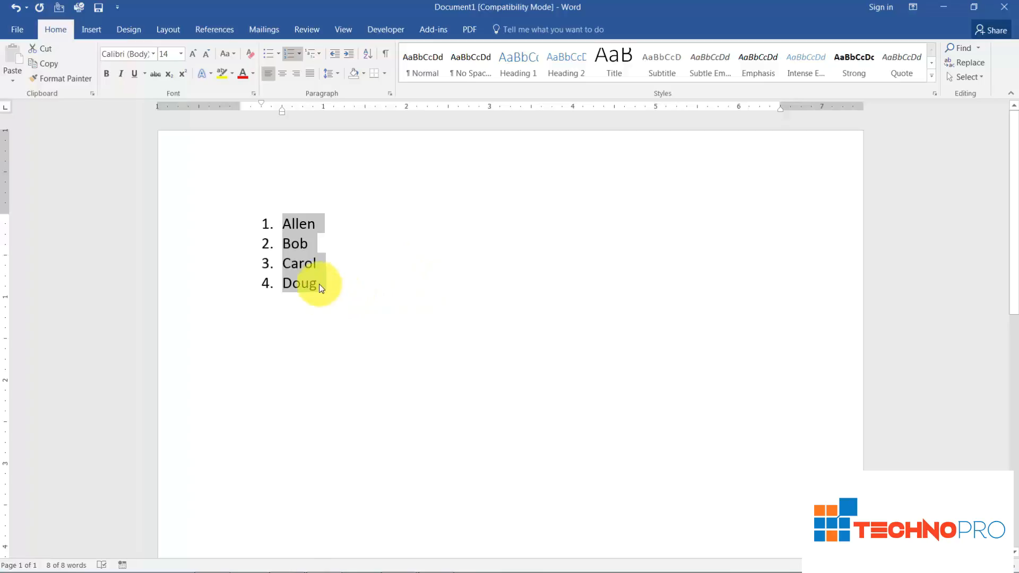
Add two more first names as items 5 and 6, and end the numbering on the line below them.
left_click(345, 307)
key("Return")
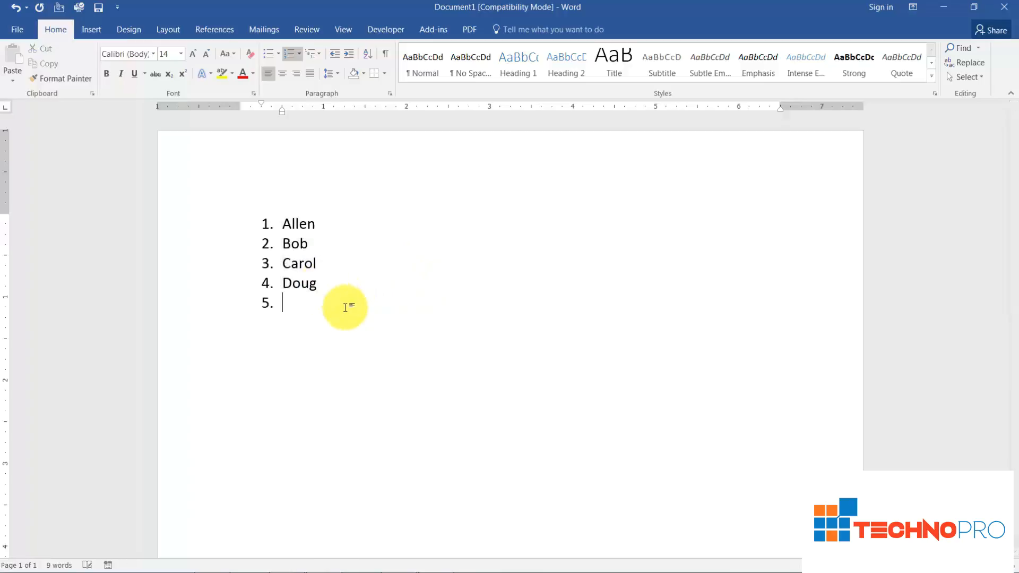
type("Ellen")
key("Return")
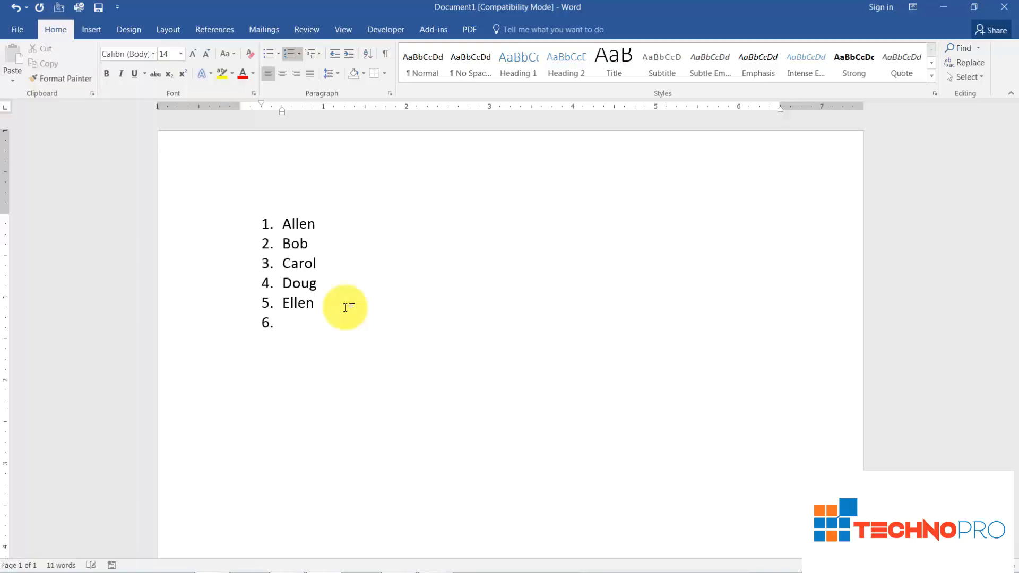
type("Frank")
key("Return")
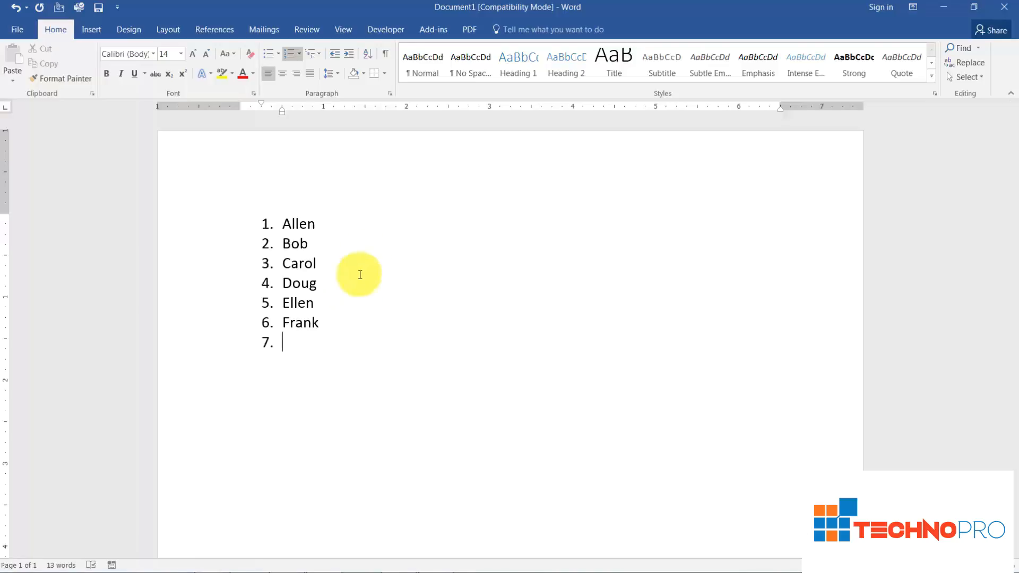
left_click(289, 54)
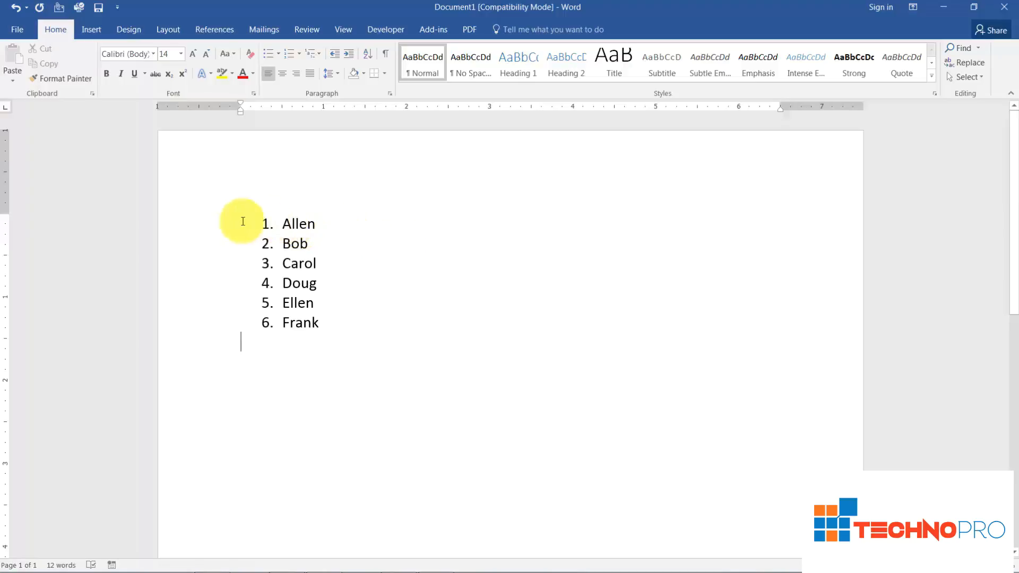
Change the numbering of all six list items to the A., B., C. format.
left_click_drag(232, 221, 336, 331)
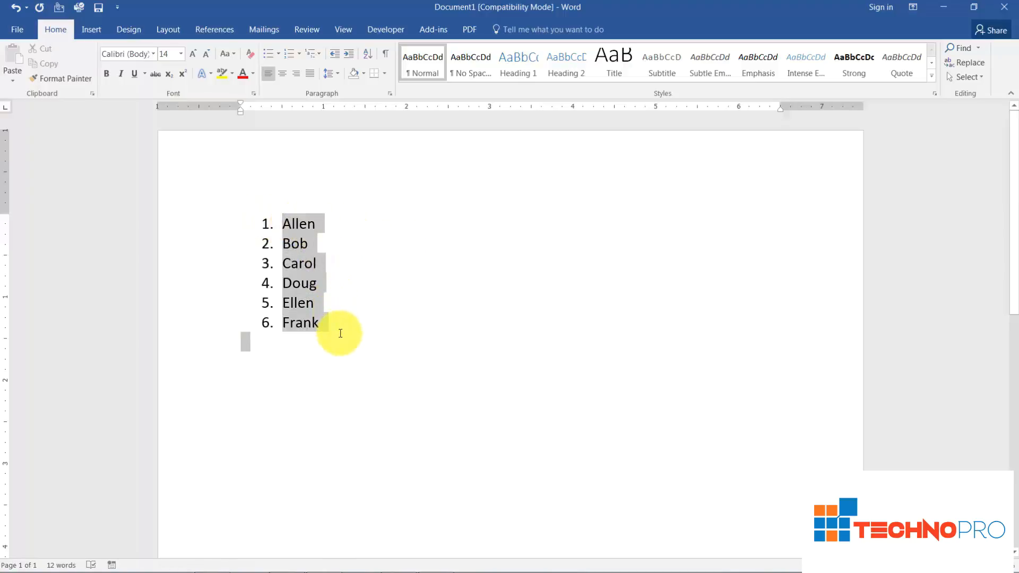
left_click(271, 221)
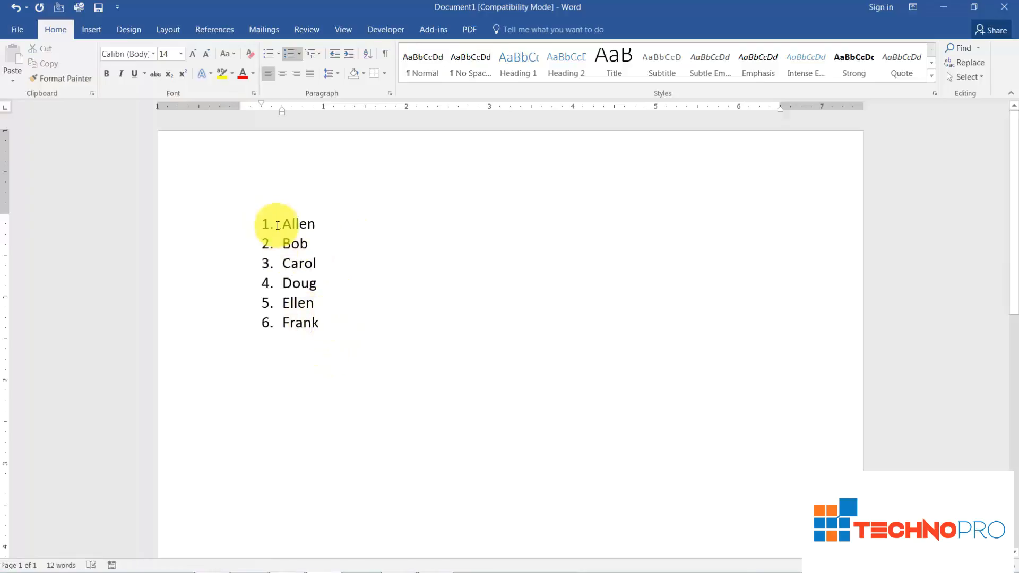
left_click_drag(312, 227, 340, 333)
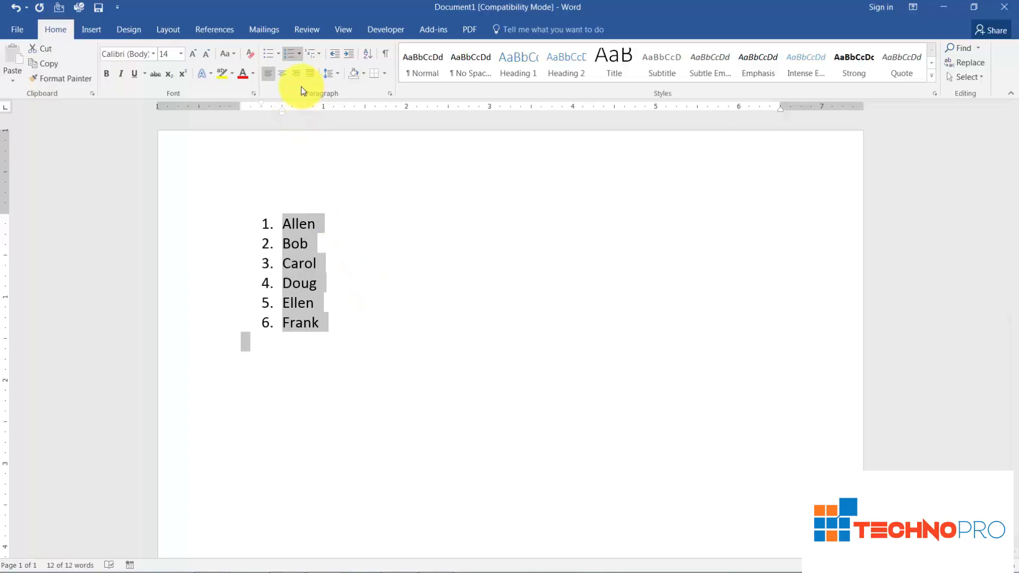
left_click(300, 55)
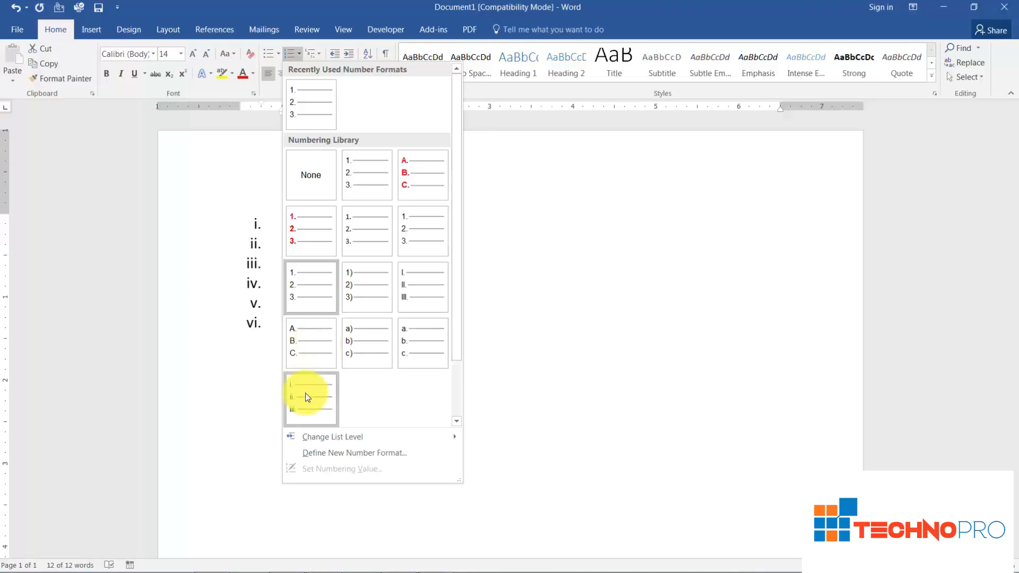
left_click(312, 348)
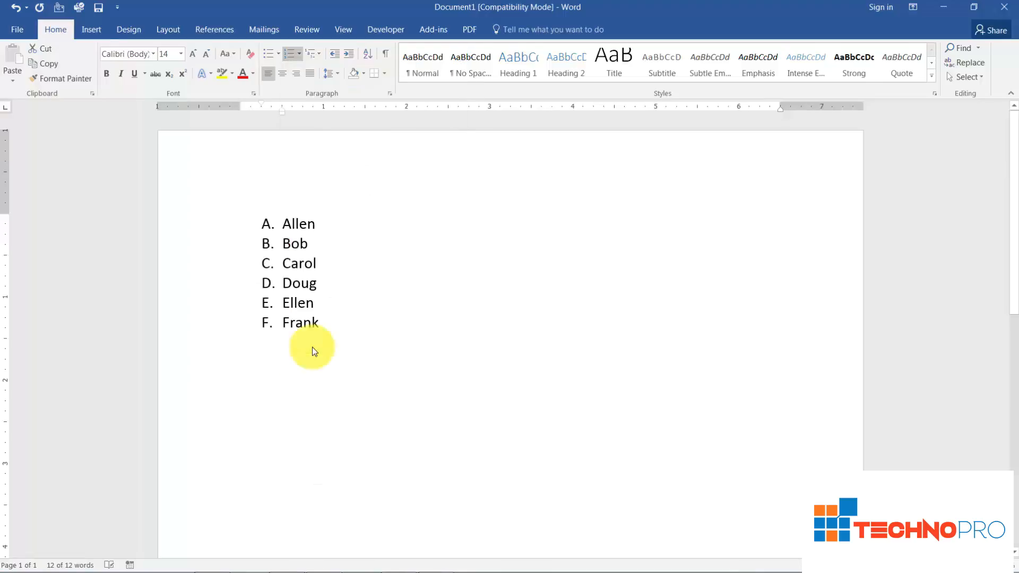
left_click(371, 326)
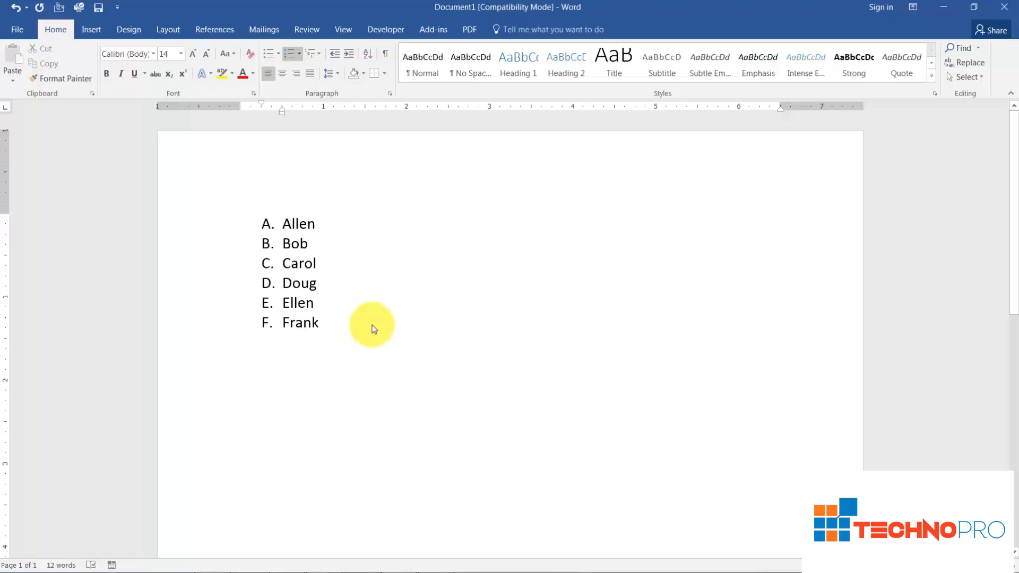
Start defining a new number format for the six list items and look through the available number styles.
left_click_drag(281, 223, 337, 323)
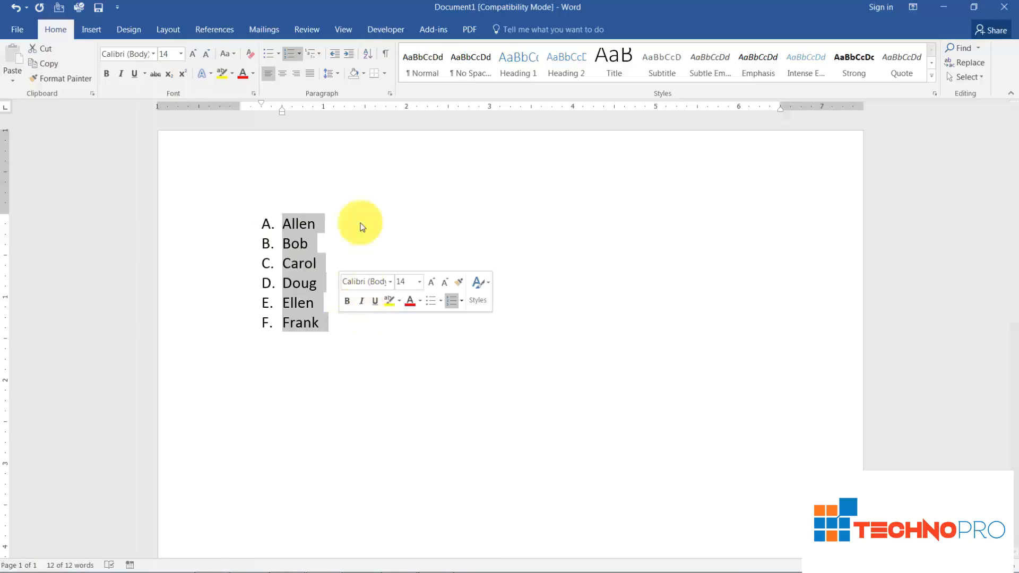
left_click(299, 52)
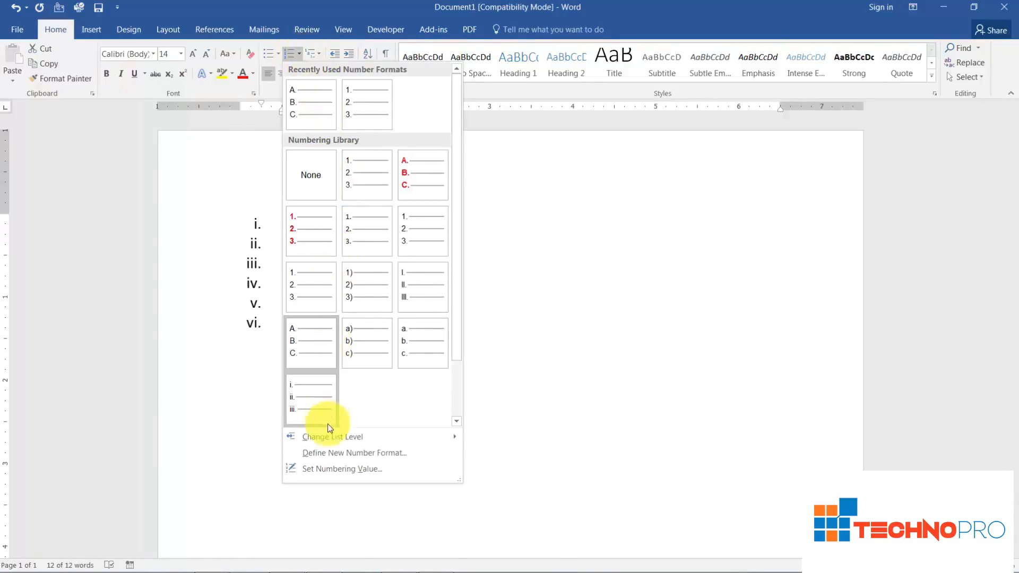
mouse_move(332, 440)
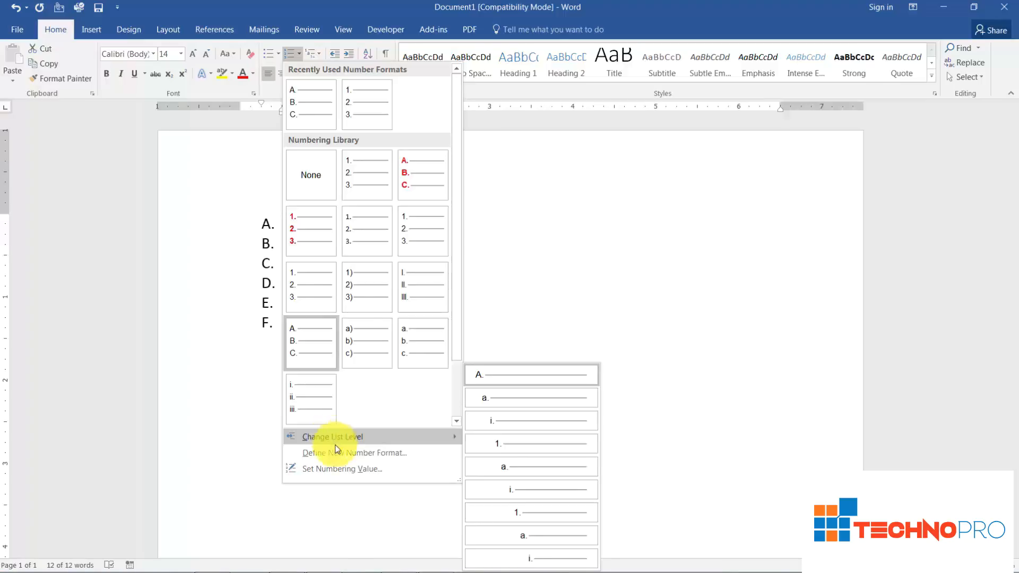
left_click(342, 454)
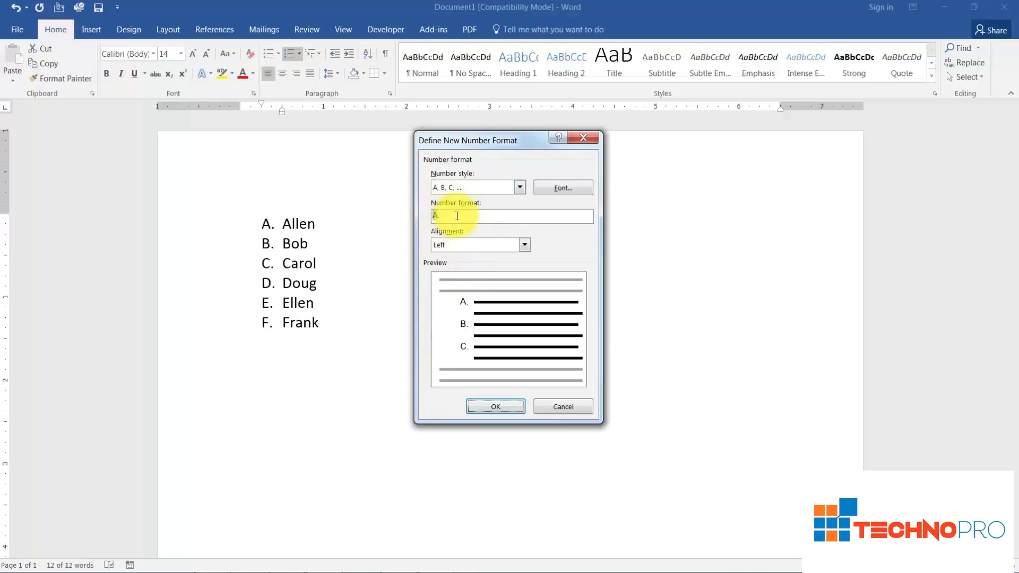
left_click(520, 188)
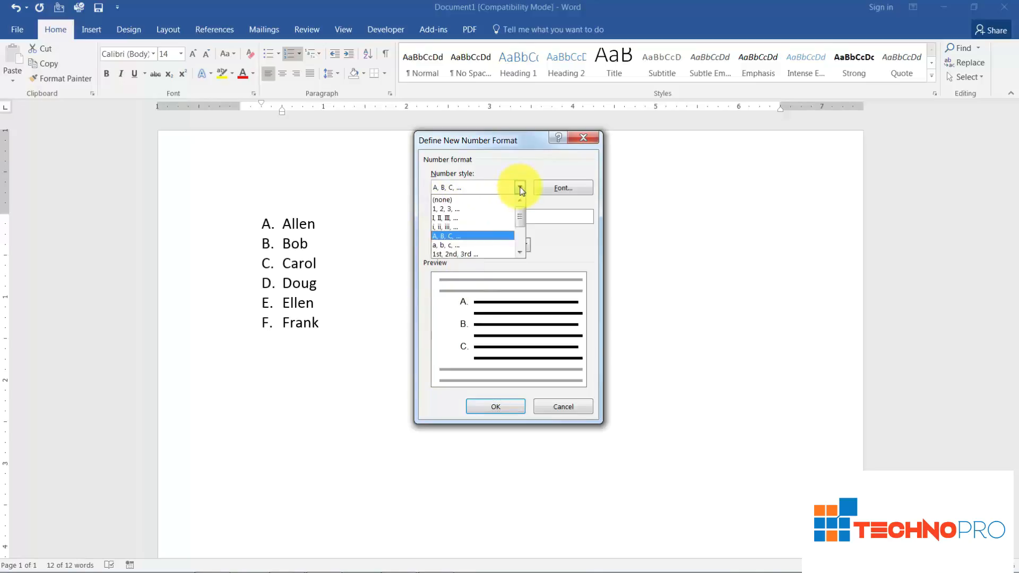
left_click_drag(520, 217, 520, 234)
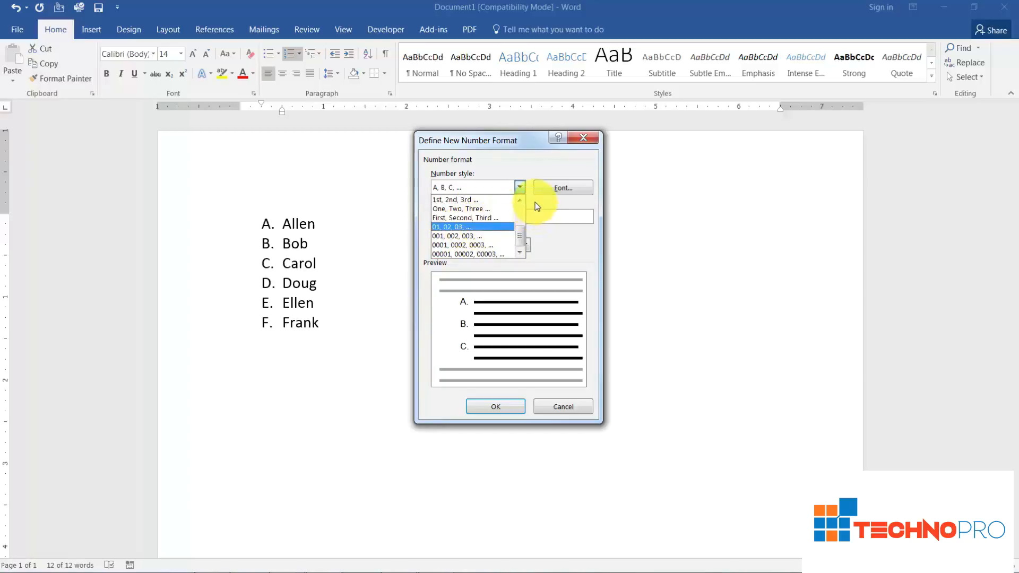
left_click(550, 193)
Set the font of the list's letters to bold, size 14 and red, and apply the new number format.
left_click(559, 189)
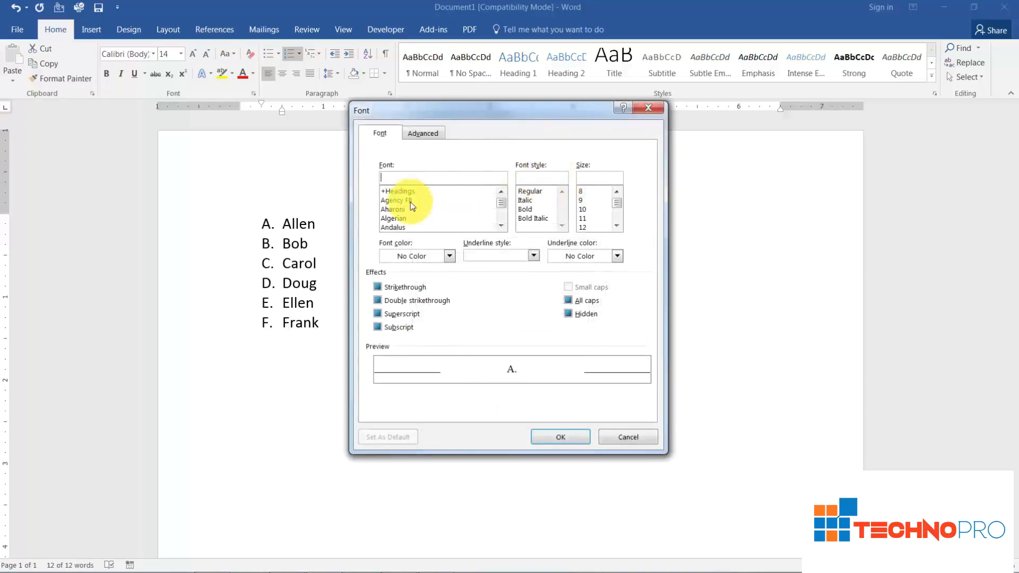
left_click(531, 211)
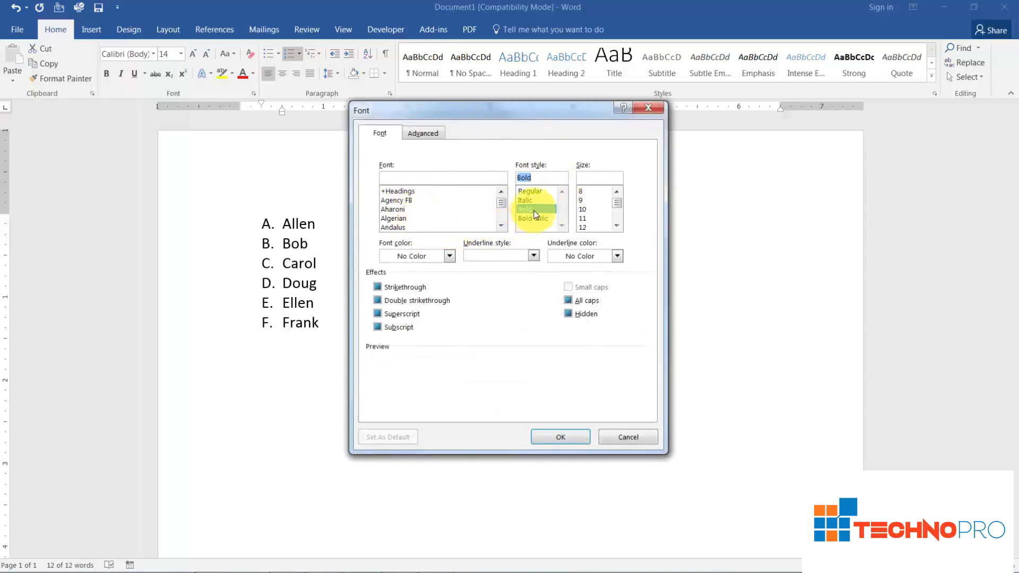
left_click(616, 227)
left_click(615, 227)
left_click(591, 219)
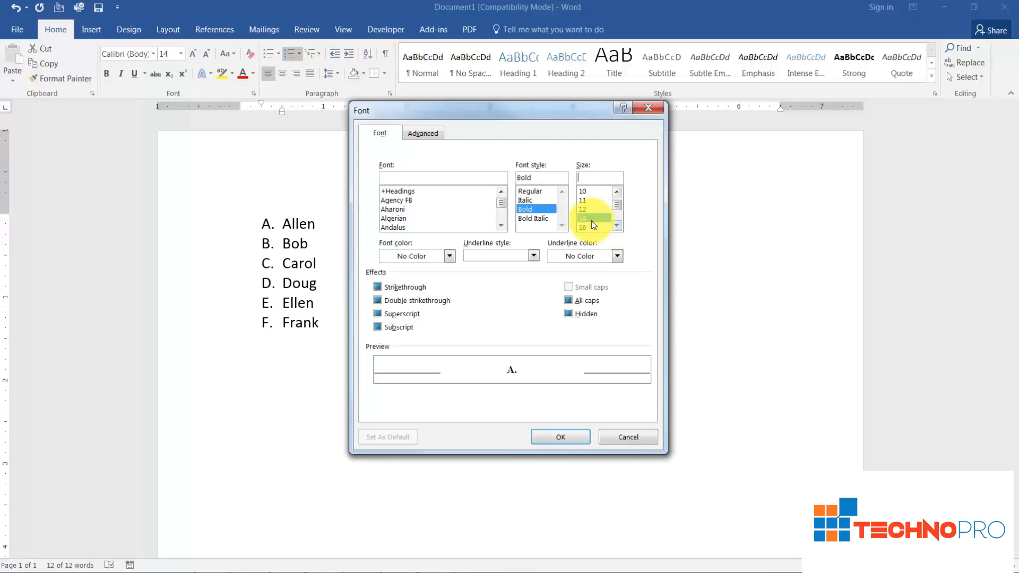
left_click(428, 258)
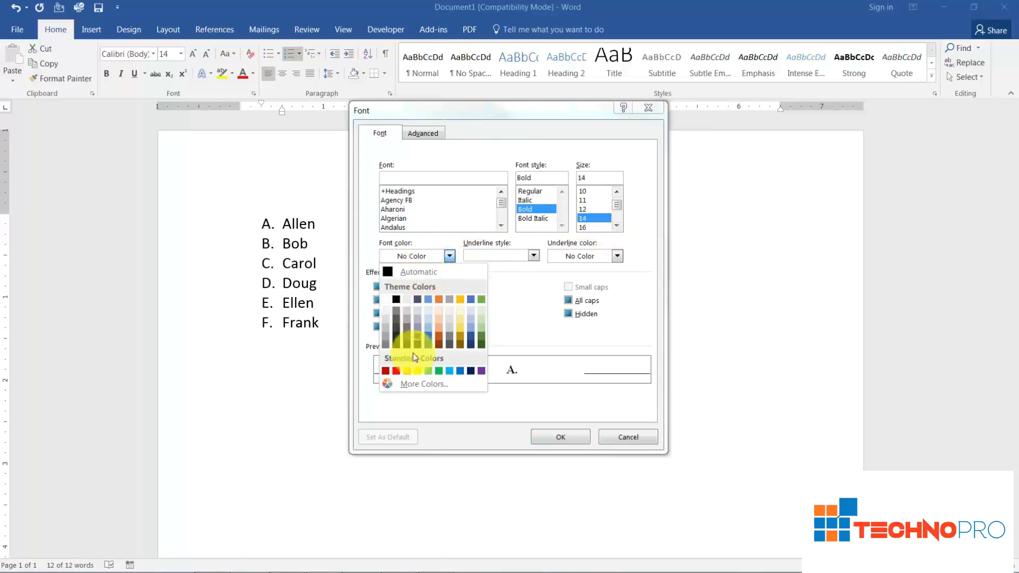
left_click(396, 372)
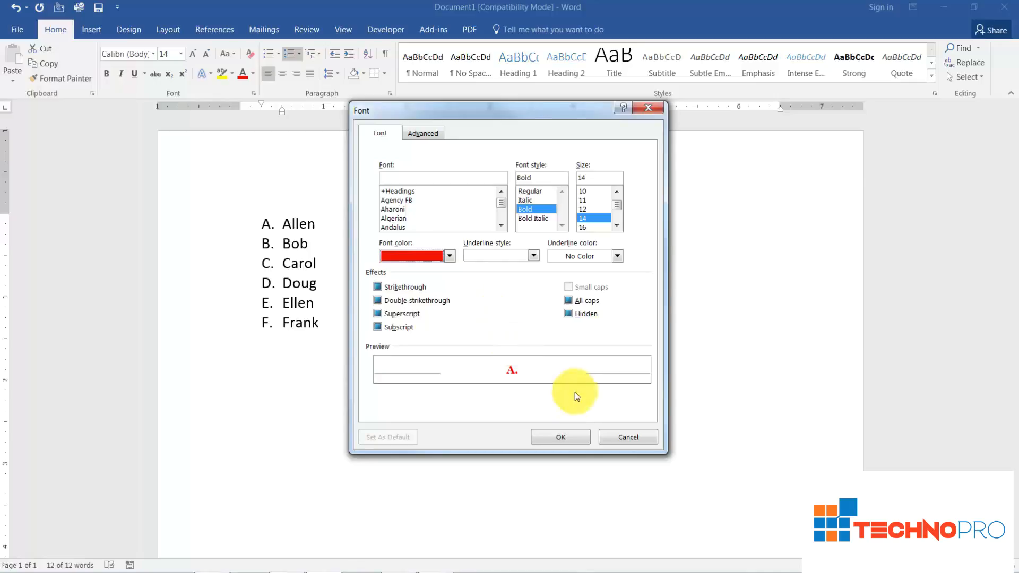
left_click(561, 439)
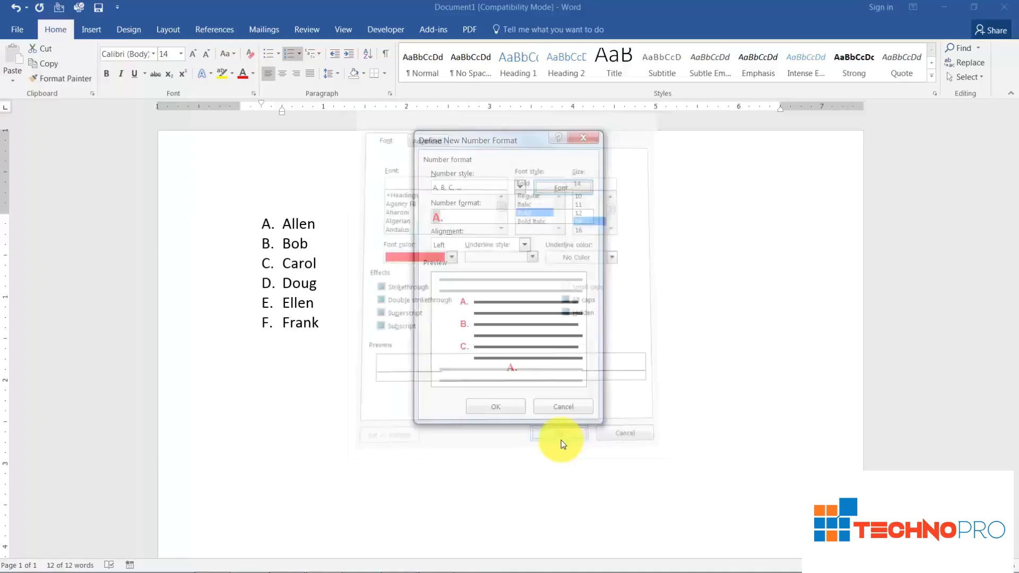
left_click(519, 412)
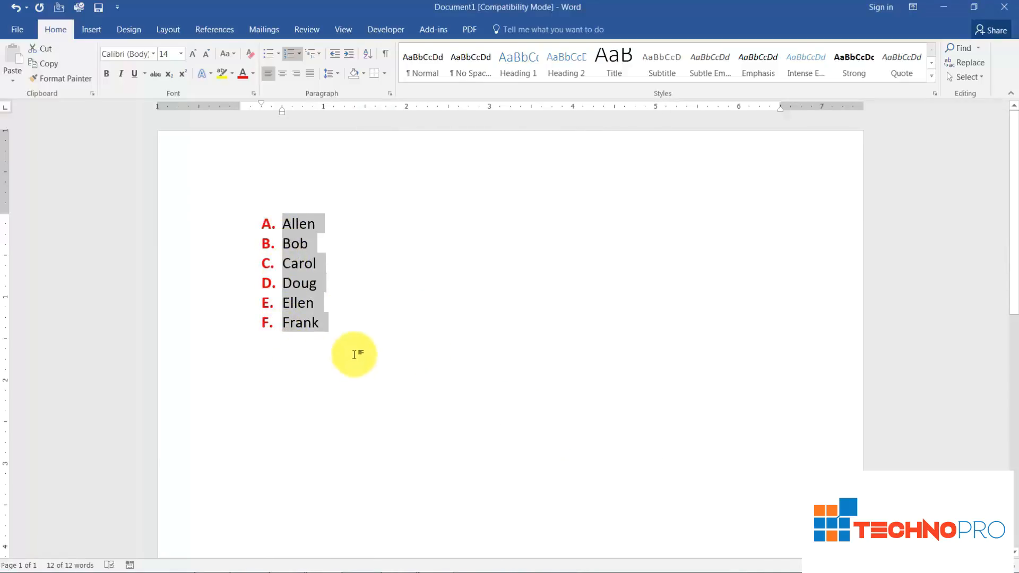
Define another number format for the list, previewing Centered alignment and applying Right alignment.
left_click(299, 53)
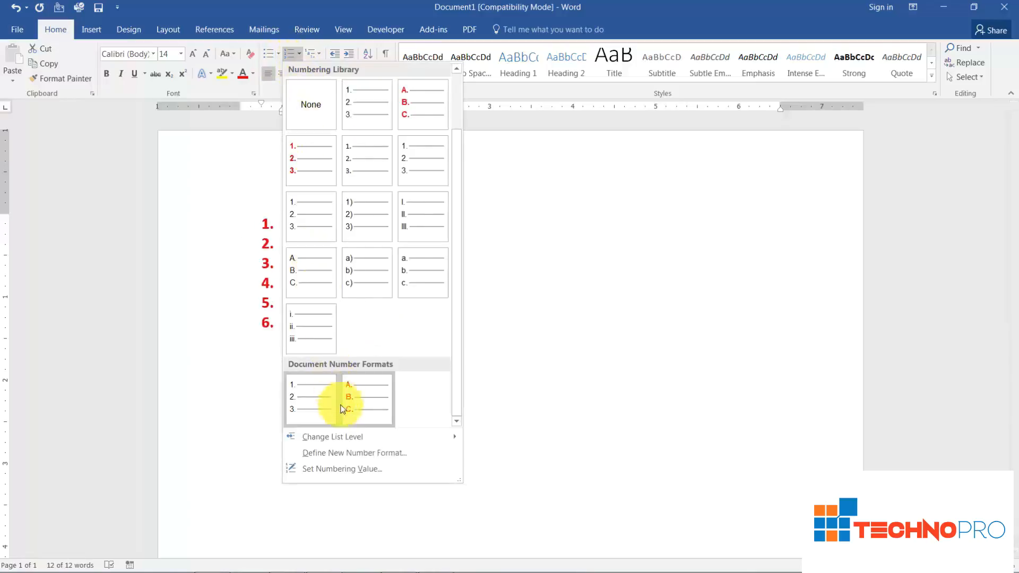
left_click(349, 453)
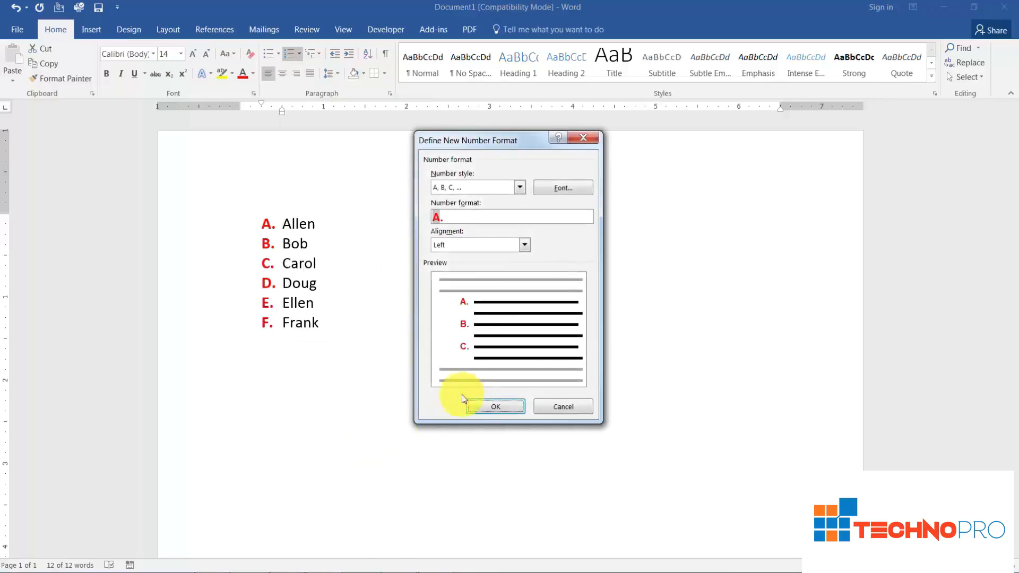
left_click(525, 246)
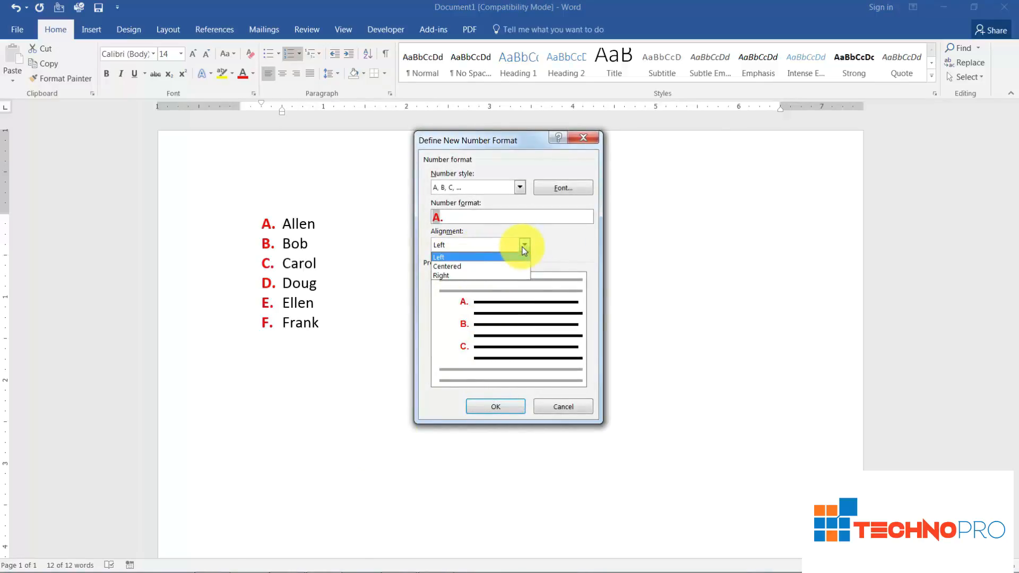
left_click(477, 266)
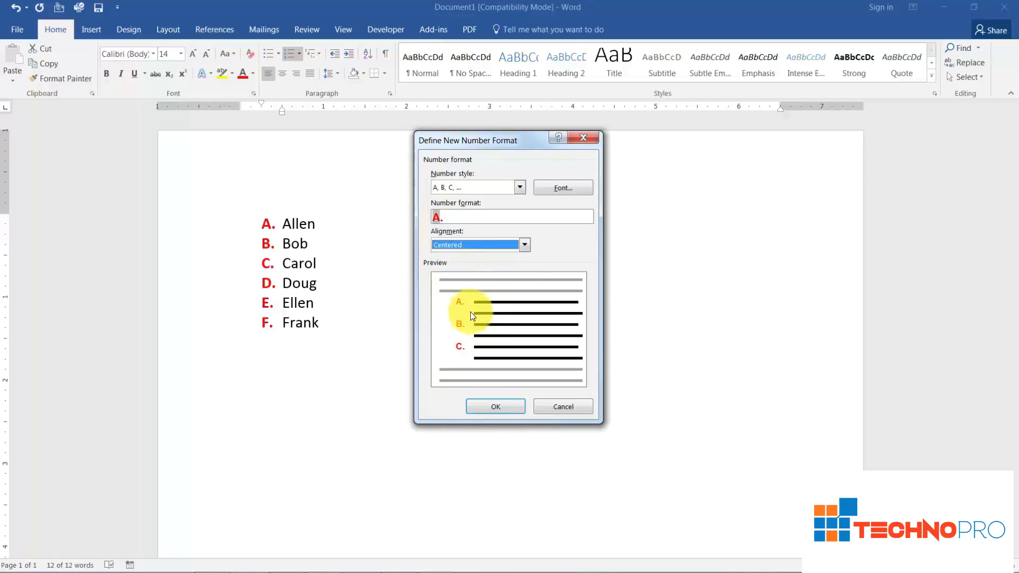
left_click(524, 245)
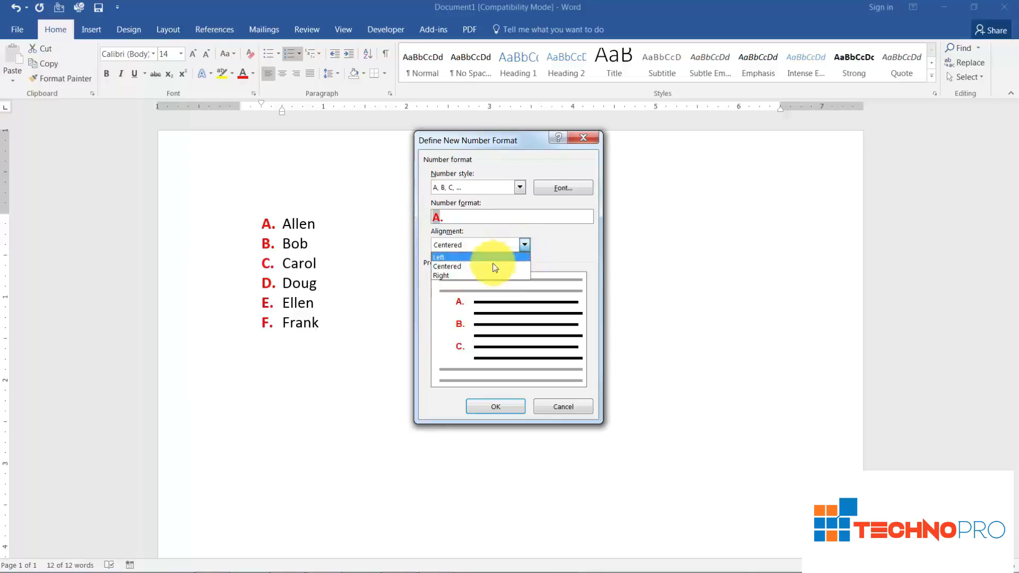
left_click(488, 276)
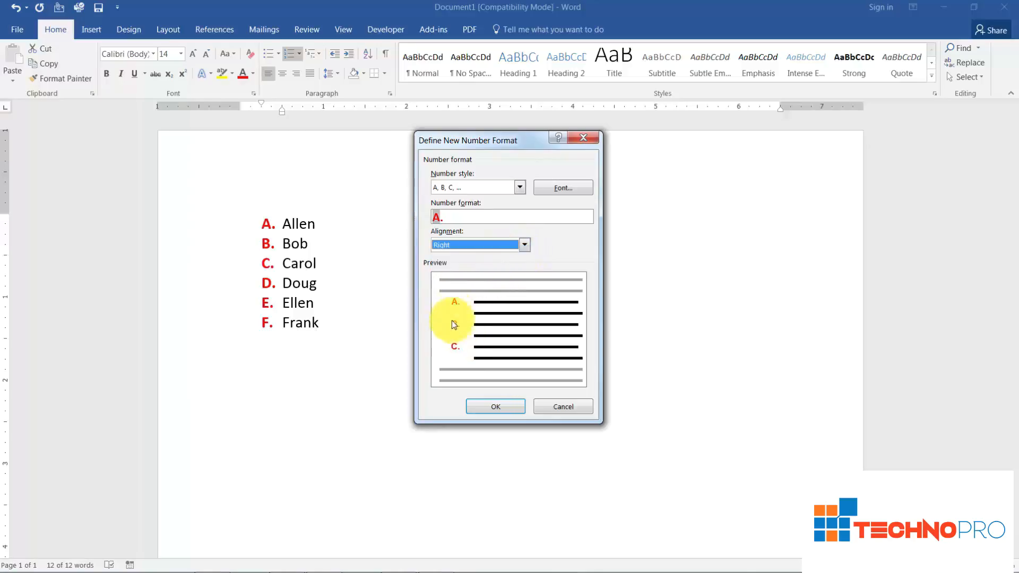
left_click(489, 409)
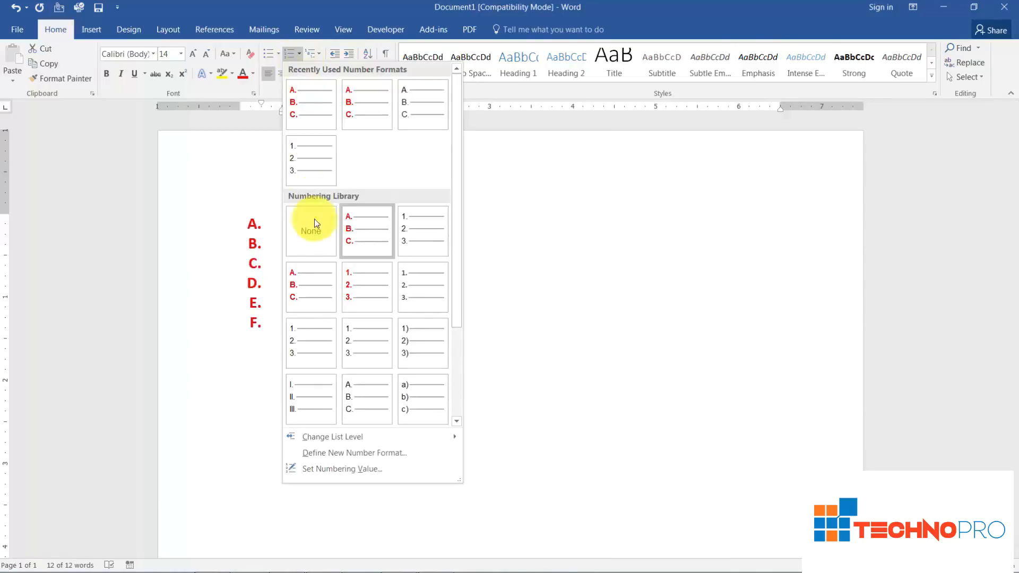
Set the list's starting value to J as a new list.
left_click(347, 469)
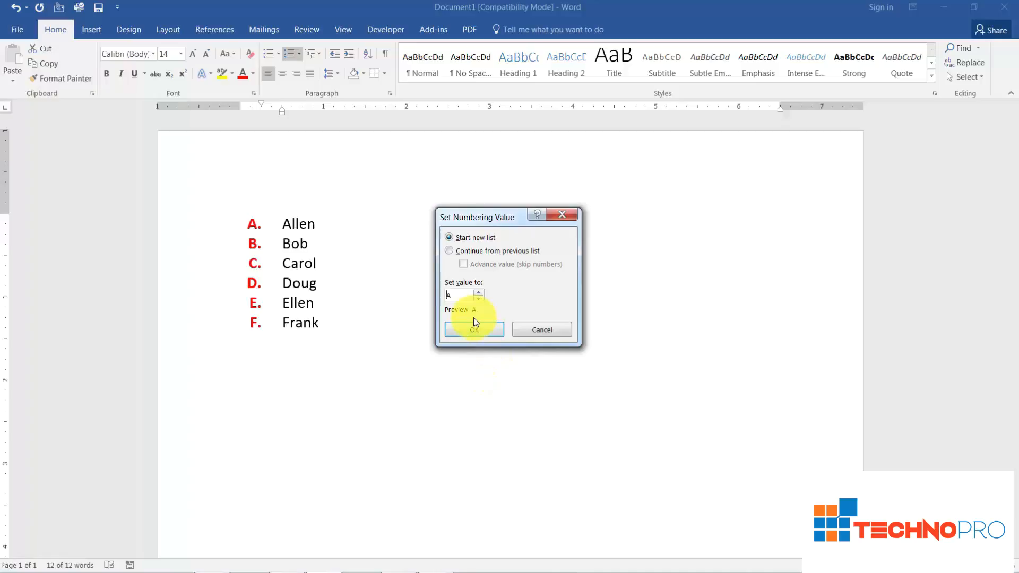
double_click(464, 295)
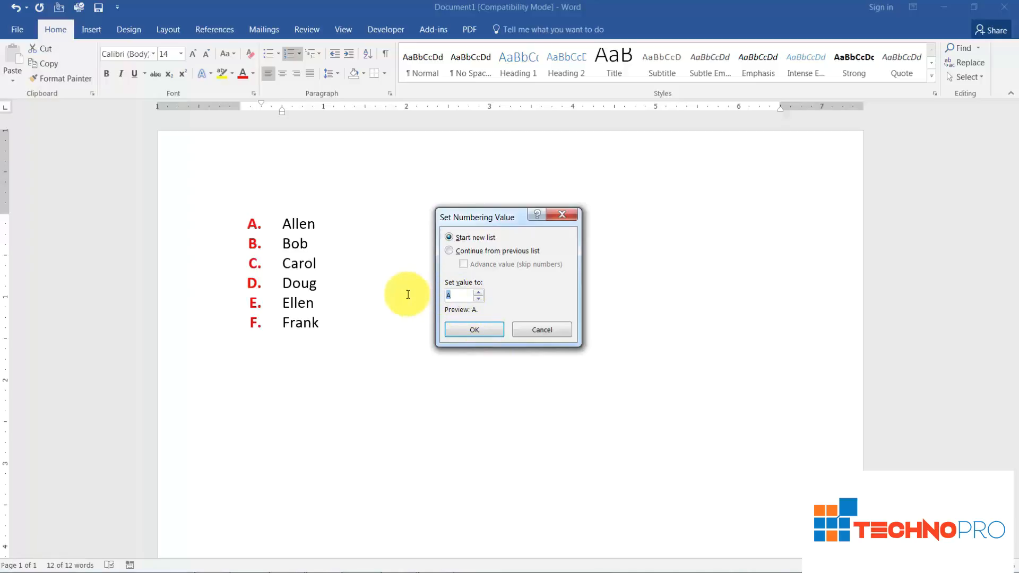
type("J")
left_click(472, 330)
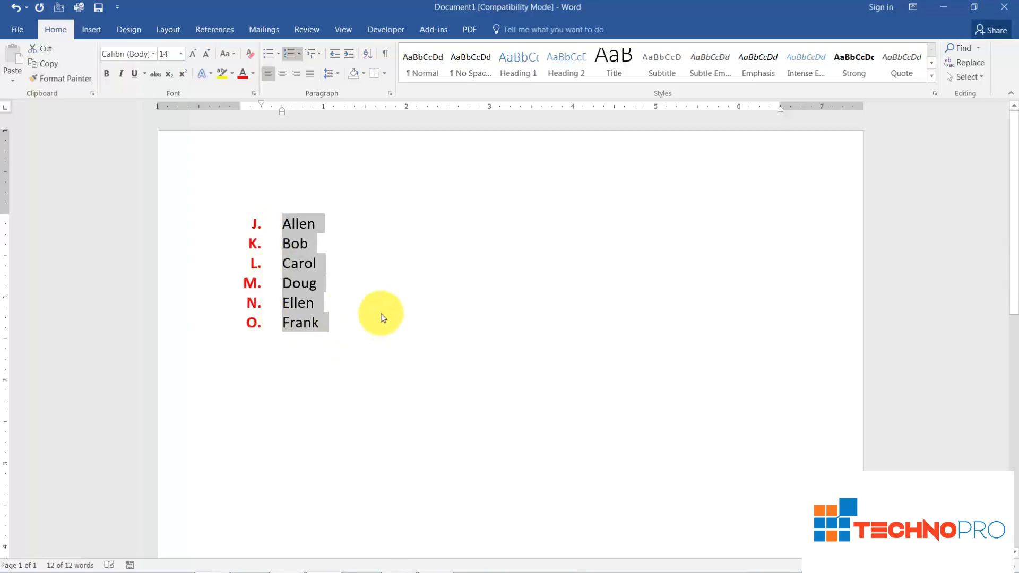
Try the Continue from previous list option for the list's numbering value, and return it to Start new list.
left_click(299, 55)
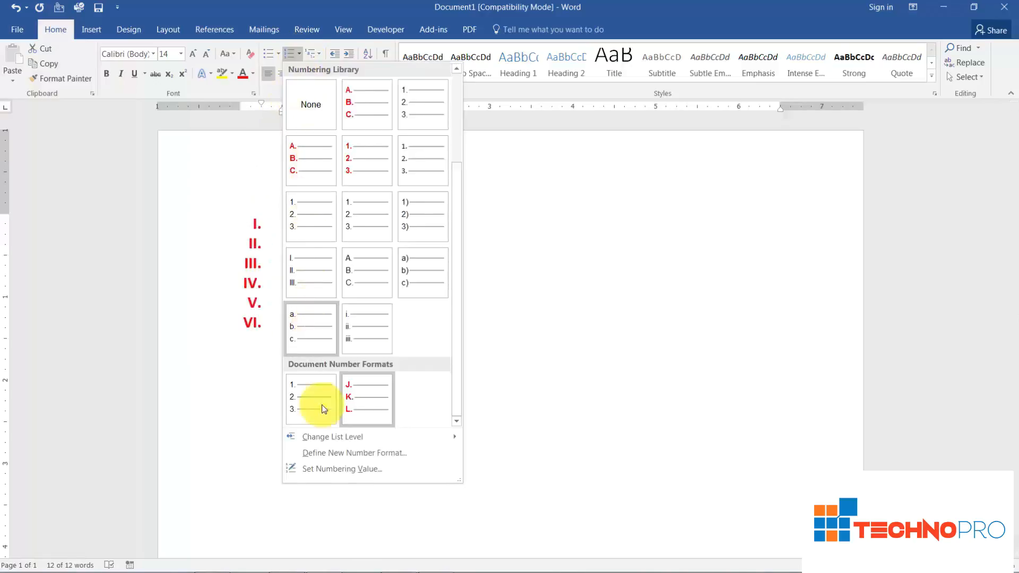
left_click(340, 471)
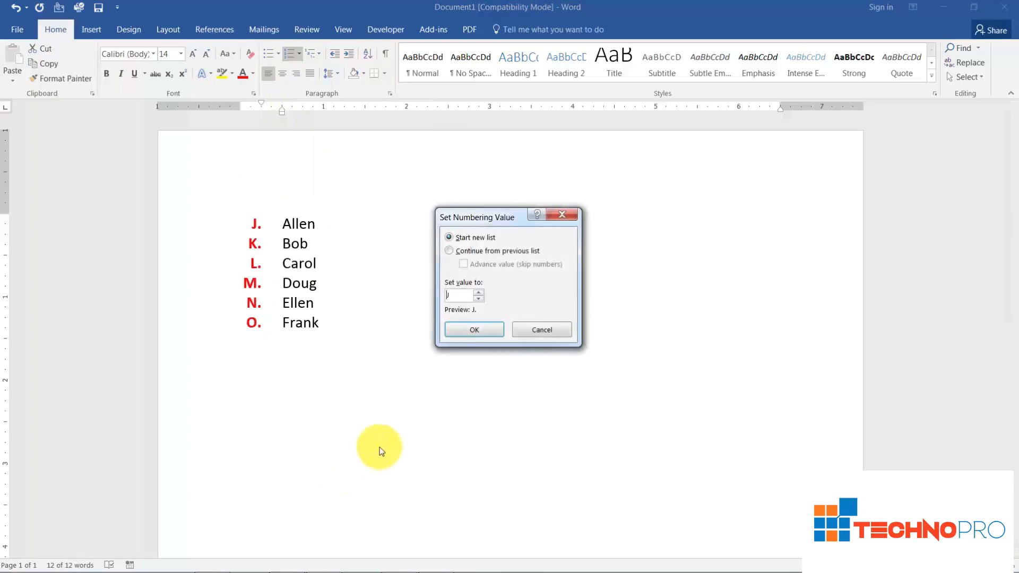
left_click(451, 252)
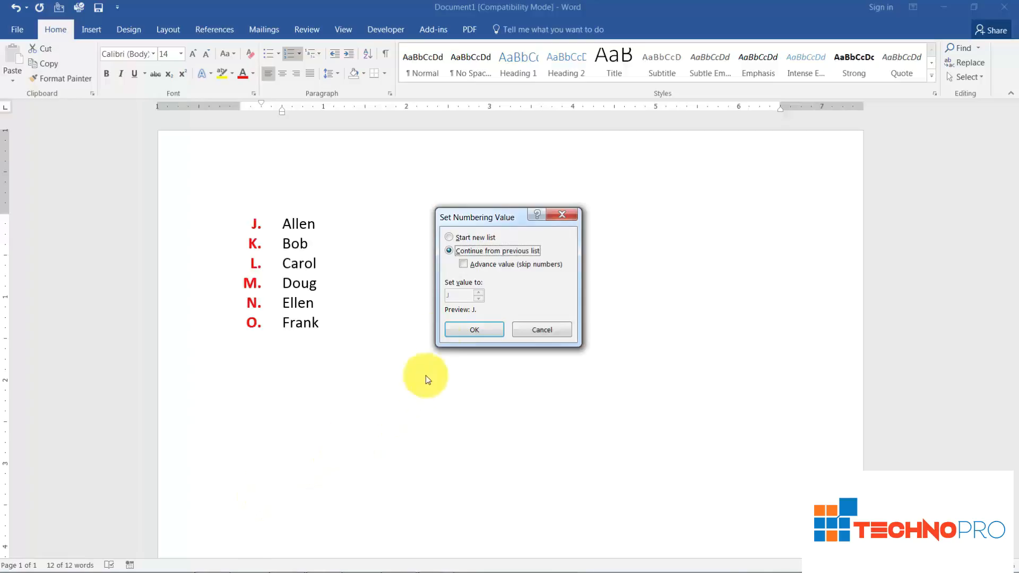
left_click(449, 237)
left_click(473, 331)
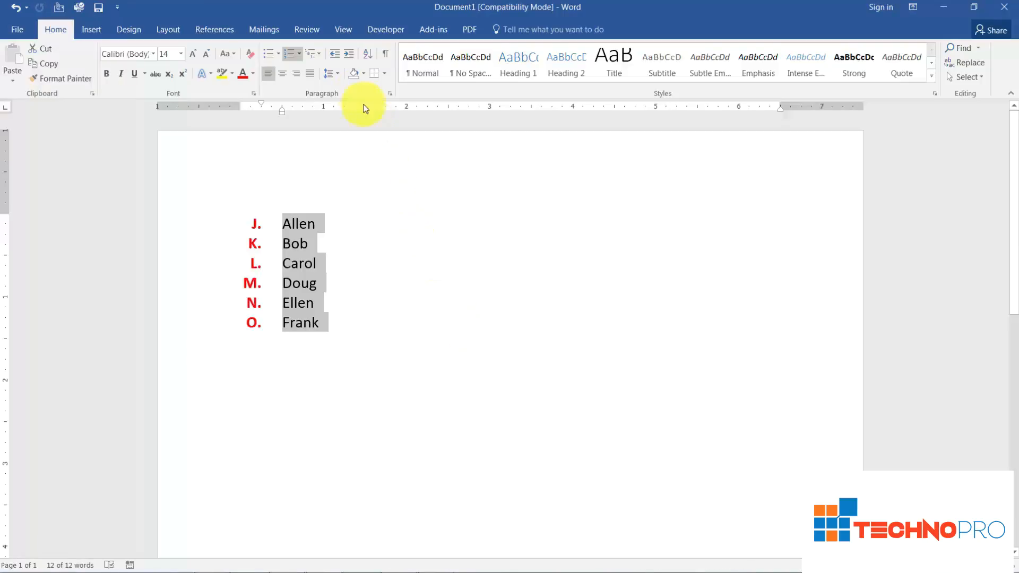
Switch to the open document Burke Flyer.docx.
left_click(343, 29)
left_click(552, 74)
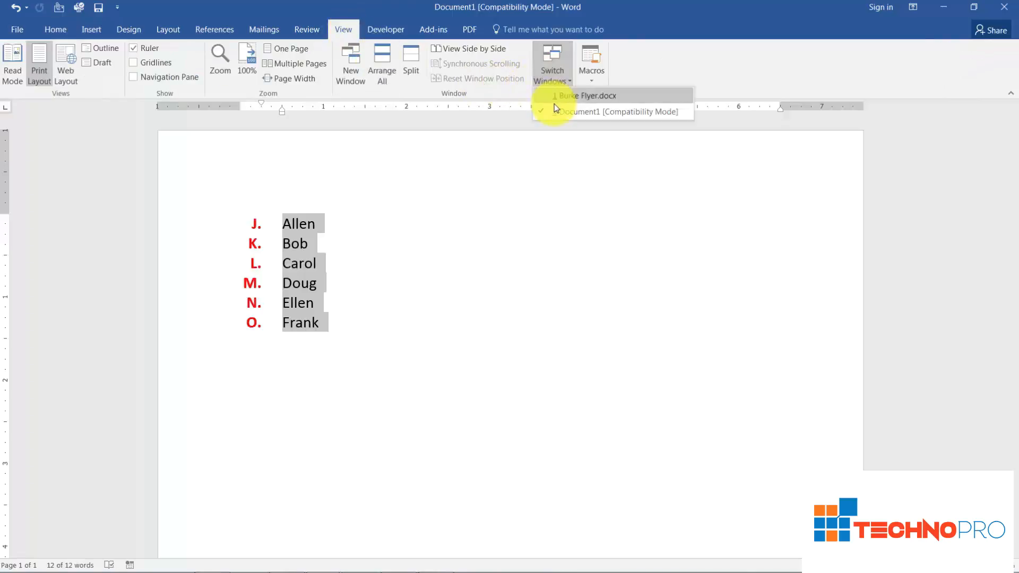
left_click(559, 96)
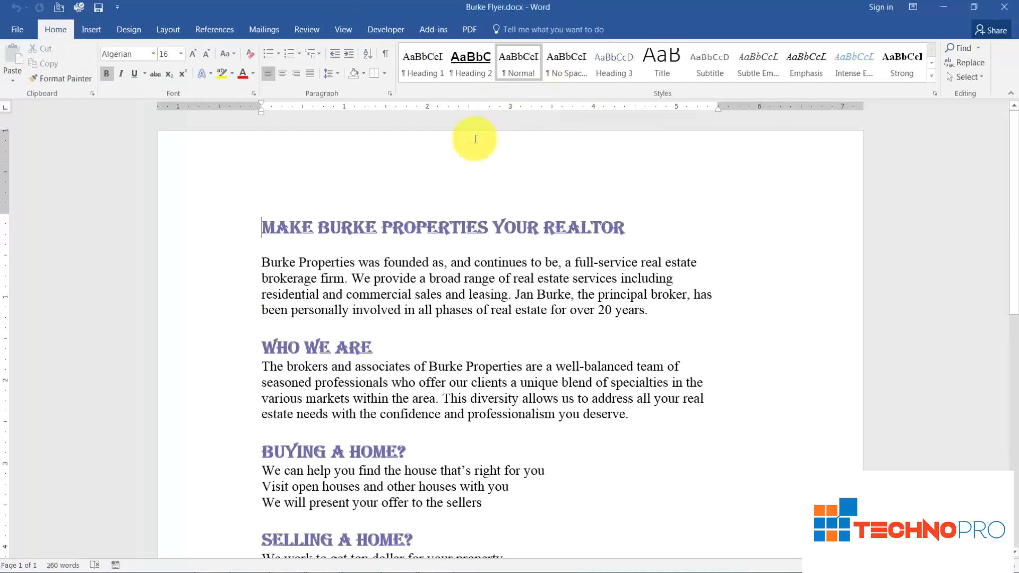
Show the paragraph marks to examine how the lines under the Buying a Home? and Selling a Home? headings end, and hide them again.
left_click(431, 330)
scroll(429, 332, "down", 2)
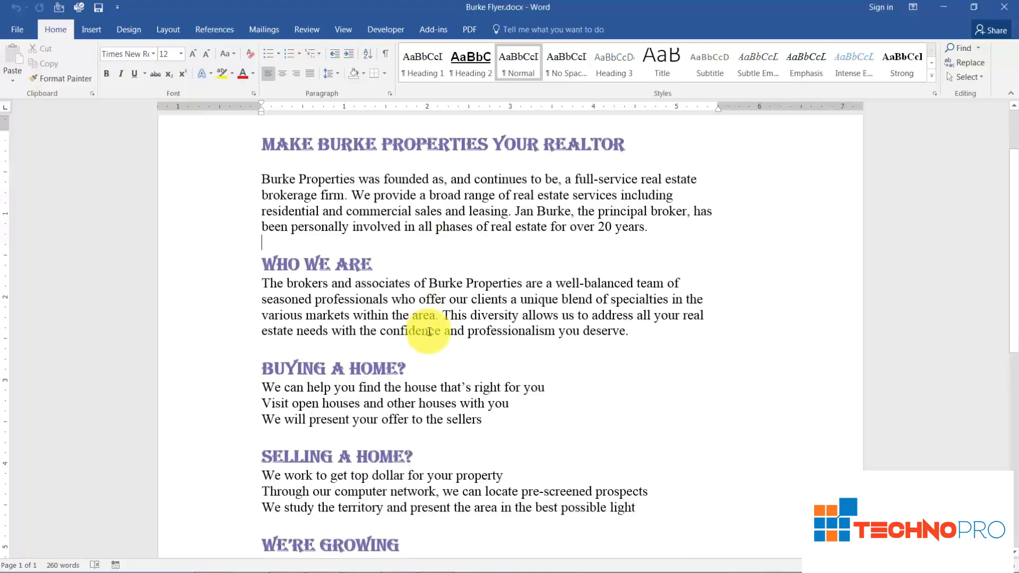
scroll(429, 332, "down", 1)
scroll(429, 332, "down", 1)
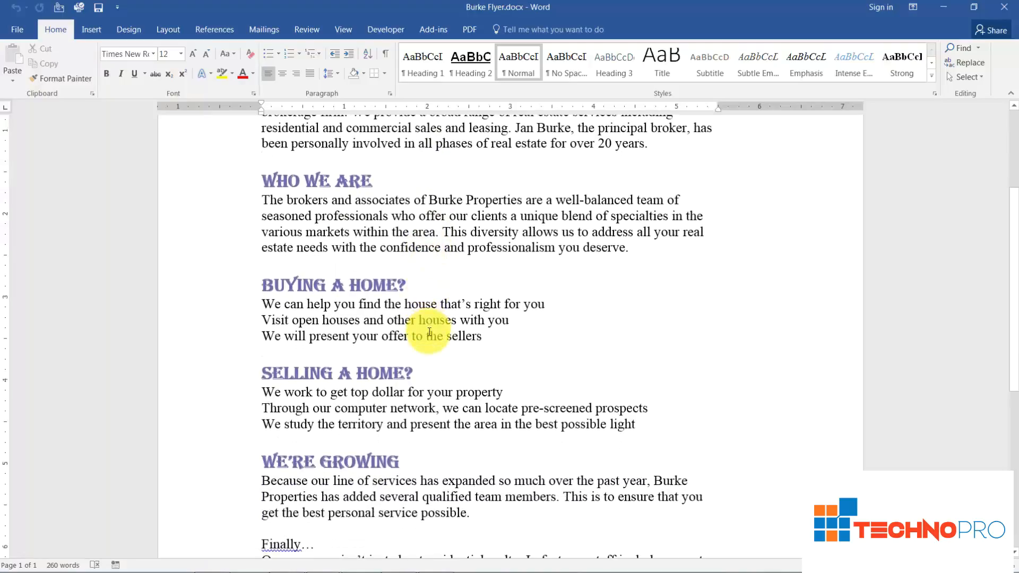
scroll(430, 332, "down", 2)
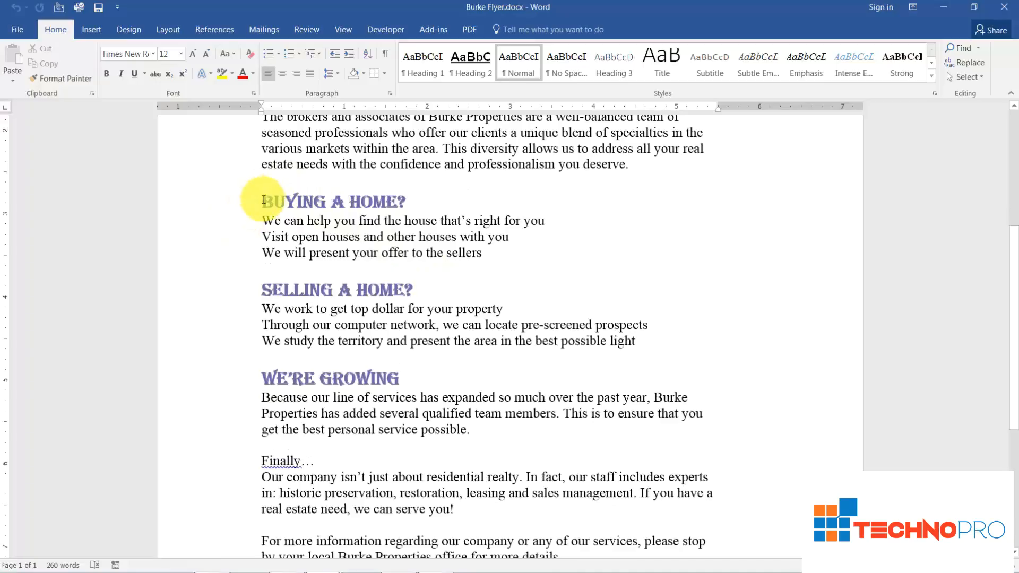
left_click(386, 54)
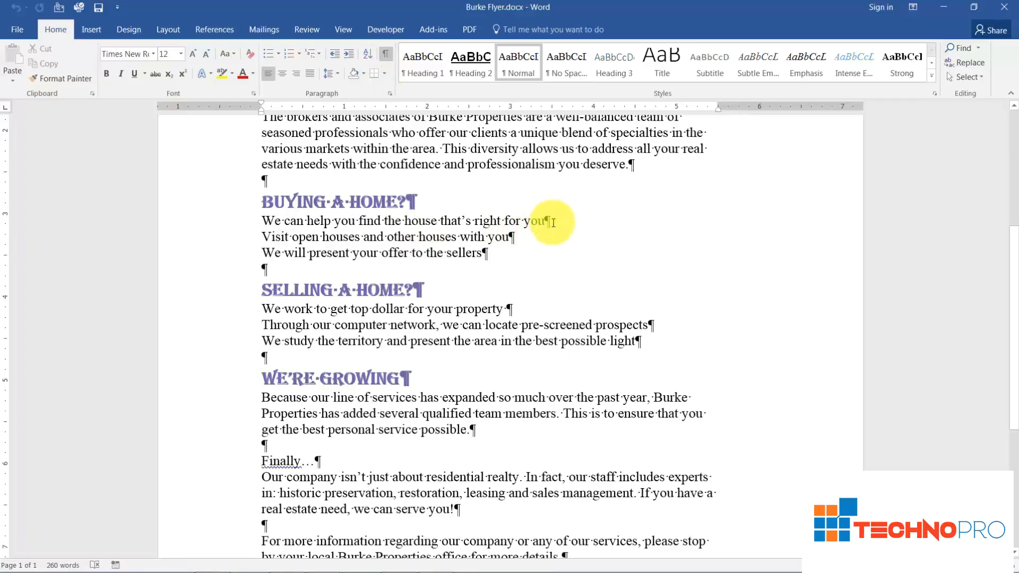
left_click(385, 54)
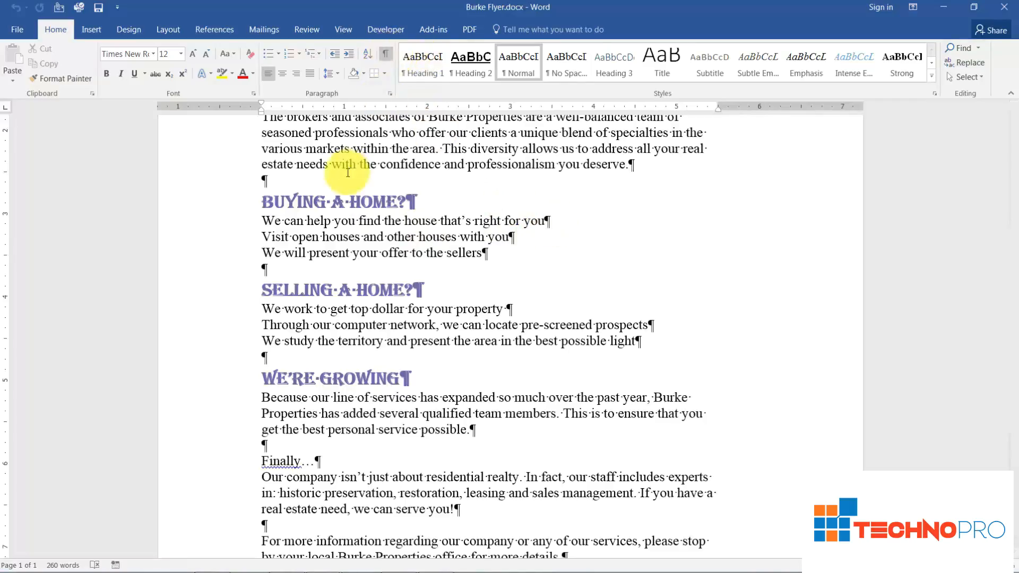
Turn the three lines under the Buying a Home? heading into a 1, 2, 3 numbered list.
left_click_drag(237, 221, 244, 262)
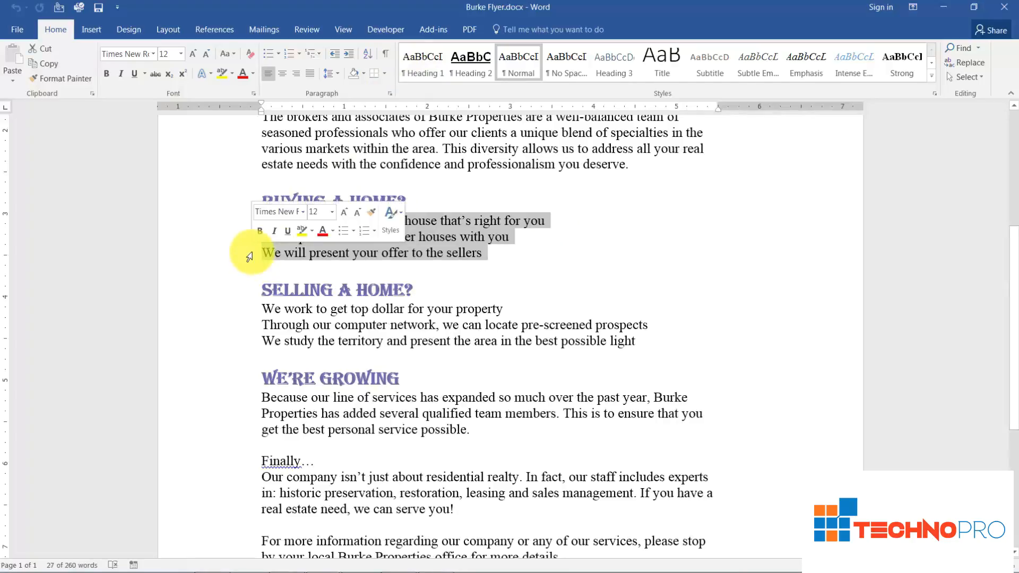
left_click(289, 54)
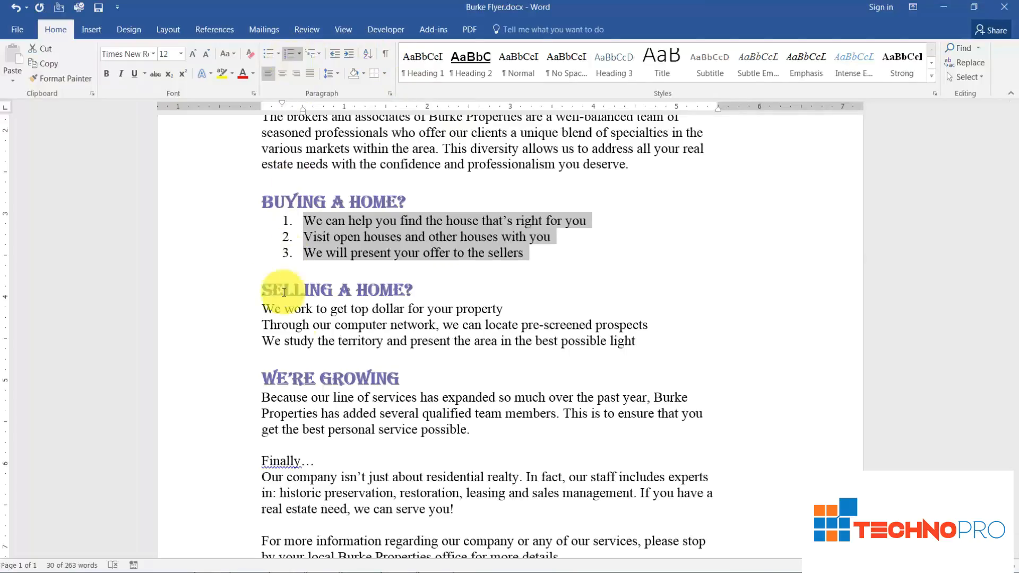
left_click(416, 378)
Try numbering all the paragraphs under the We're Growing heading, and undo the numbering.
scroll(430, 379, "down", 1)
scroll(430, 380, "down", 1)
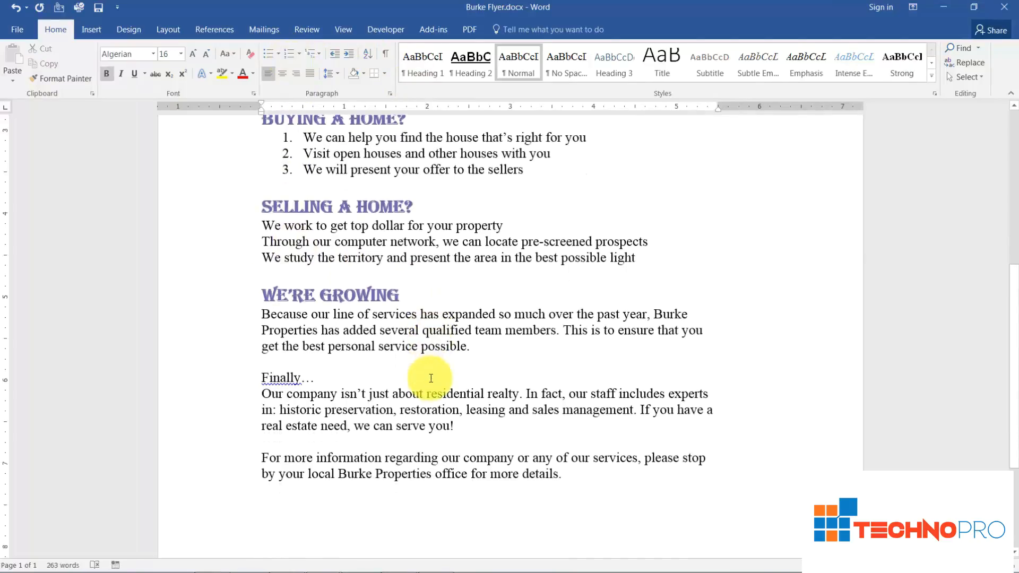
left_click_drag(240, 317, 259, 488)
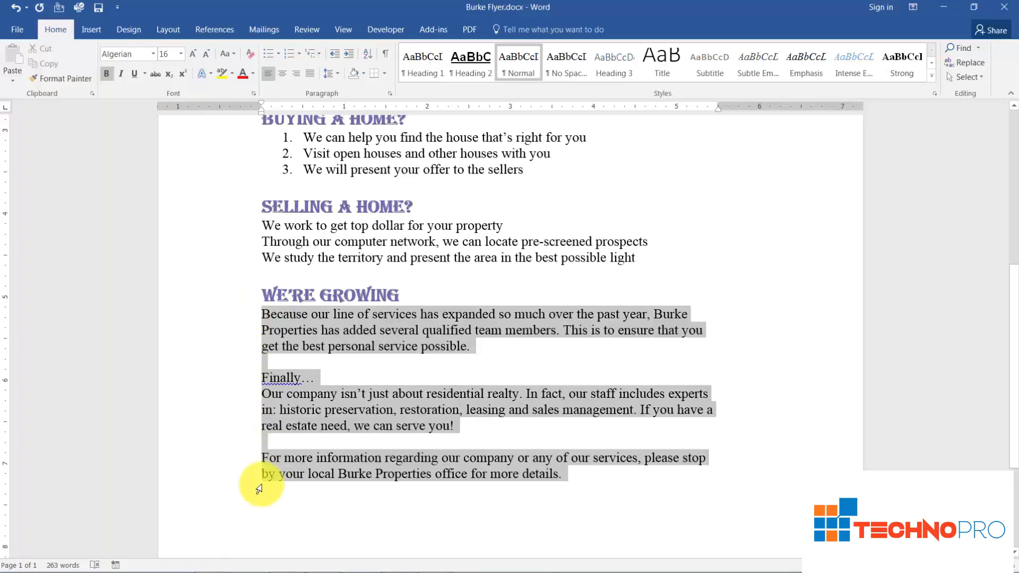
left_click_drag(259, 489, 259, 489)
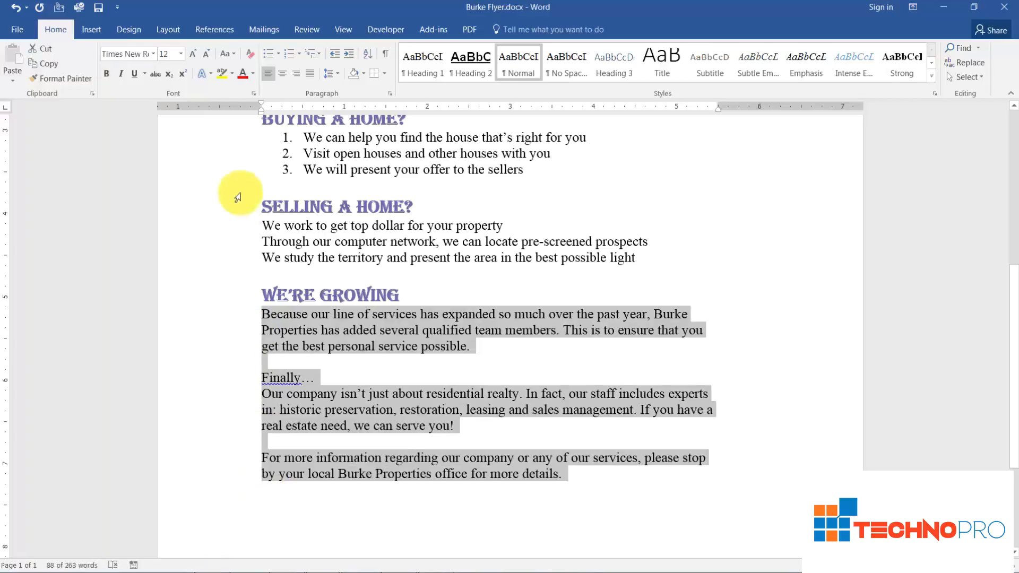
left_click(288, 53)
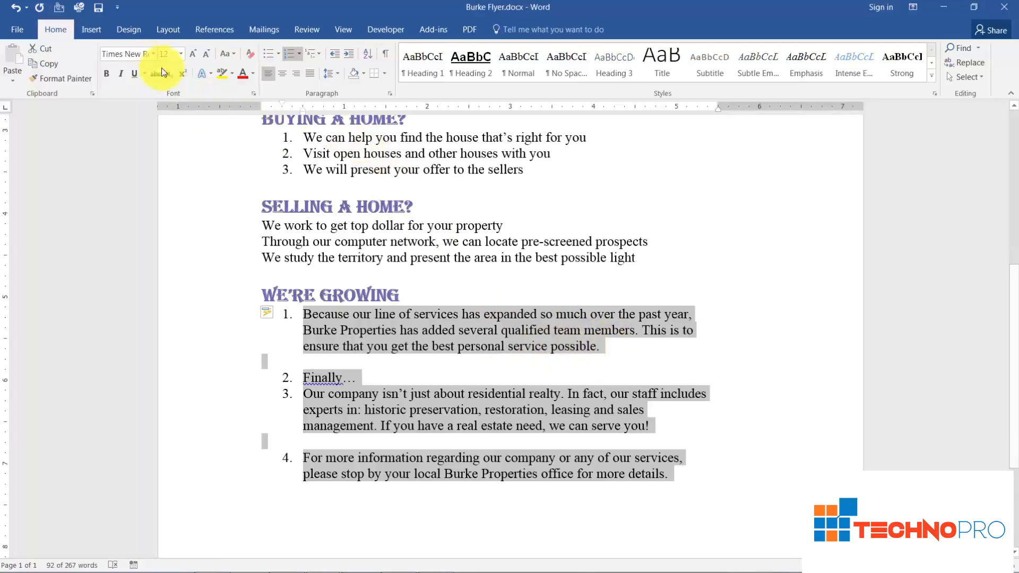
left_click(15, 7)
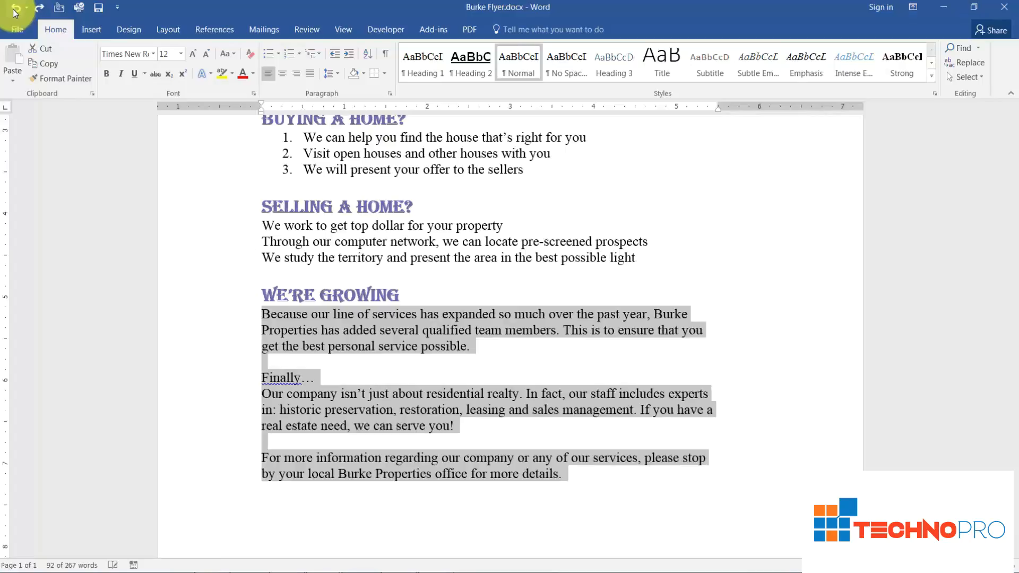
left_click(427, 295)
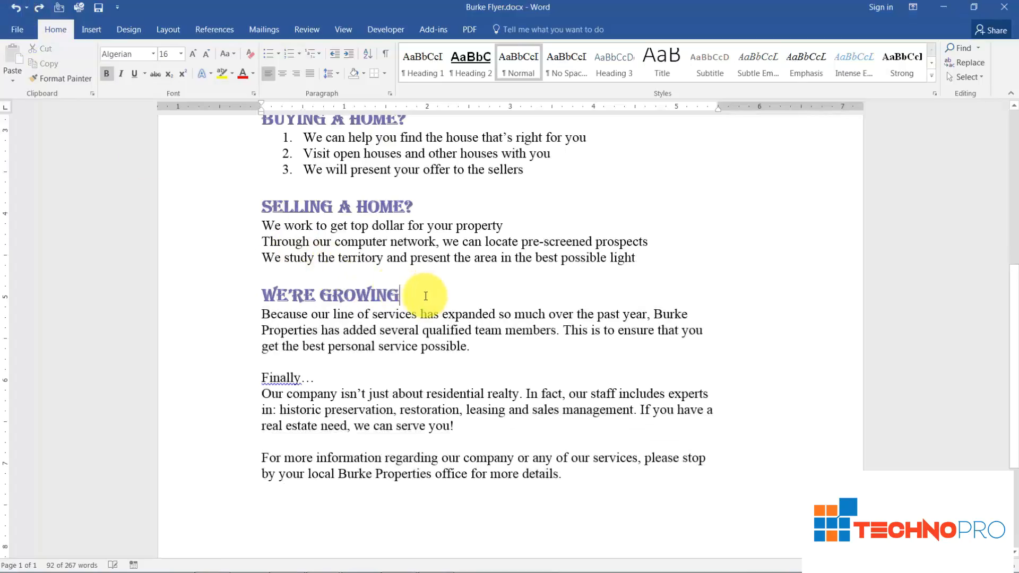